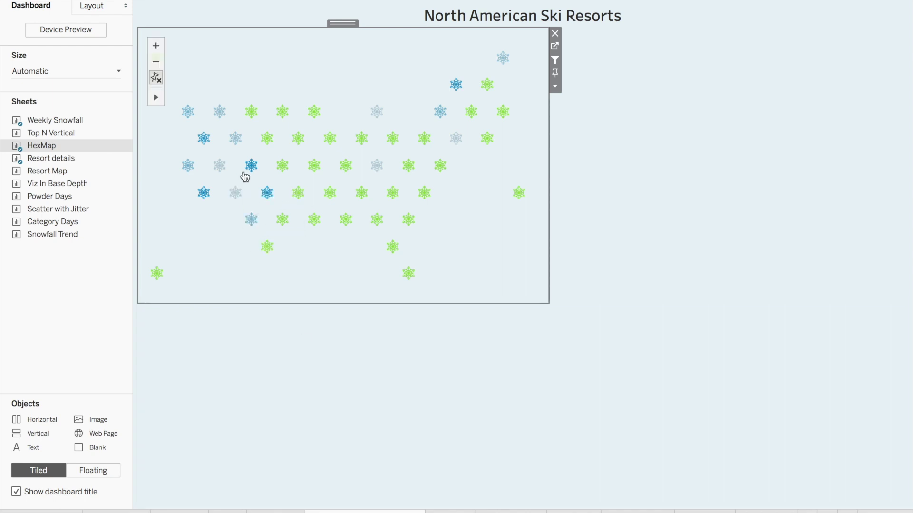
Step: Filter the resort table to Colorado and show Aspen Ski Resort's weekly snowfall
left_click(264, 194)
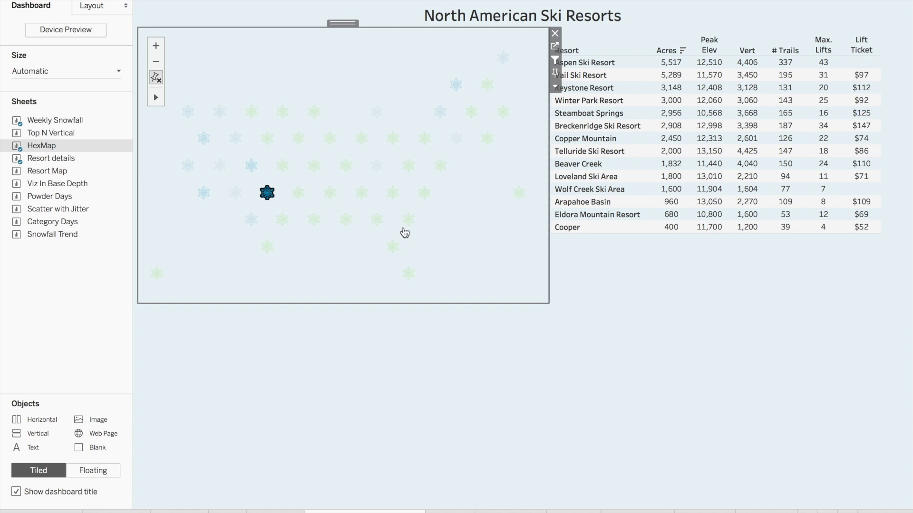
left_click(600, 62)
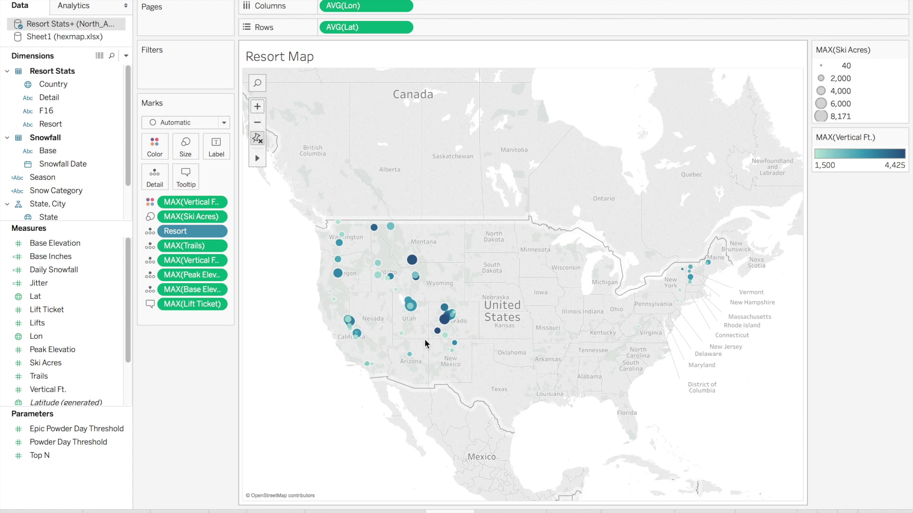
mouse_move(412, 260)
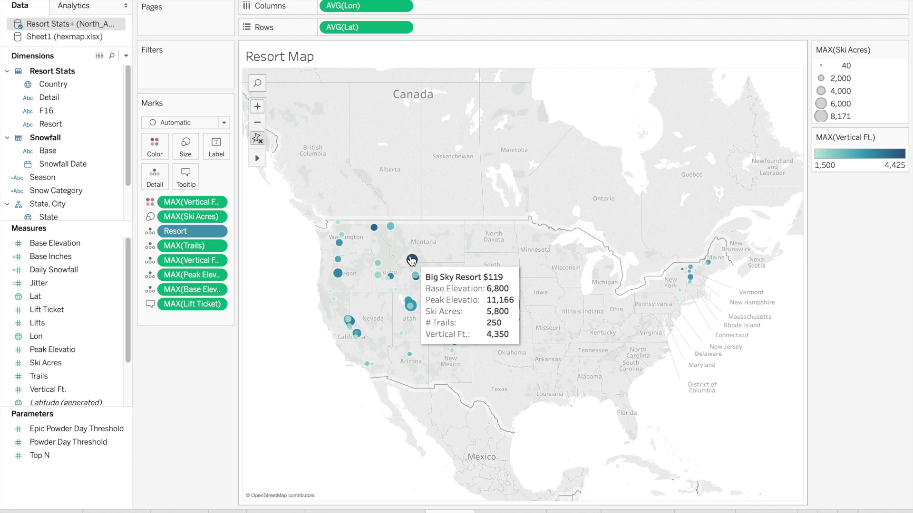
Step: On the Snowfall Trend sheet, chart total Daily Snowfall as one bar per Season
left_click(765, 511)
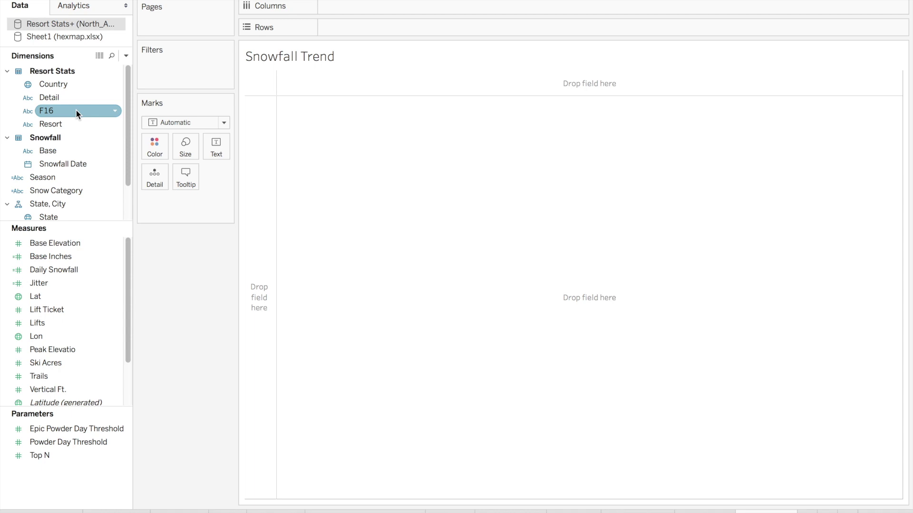
double_click(50, 269)
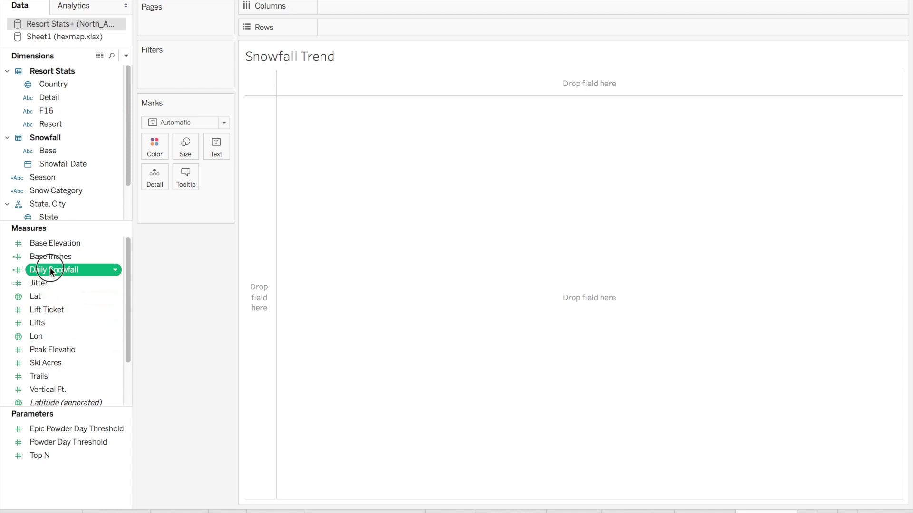
left_click_drag(44, 177, 361, 11)
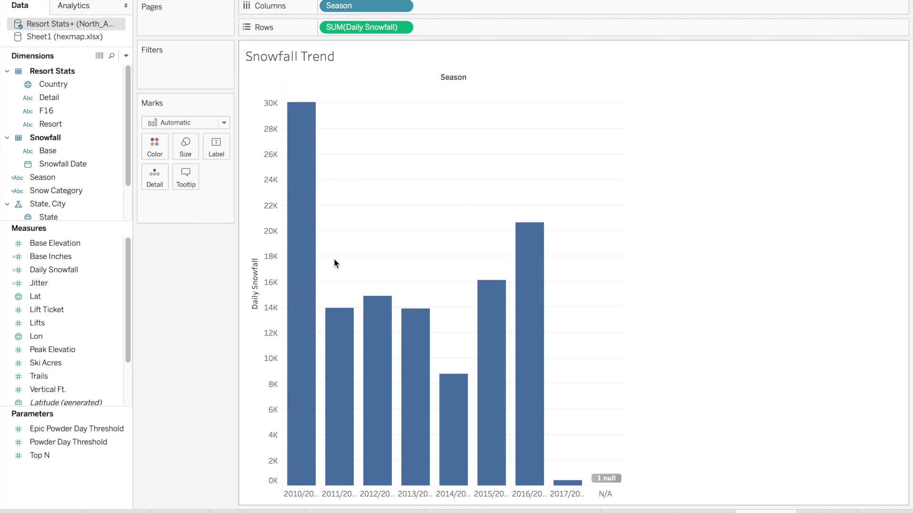
mouse_move(304, 280)
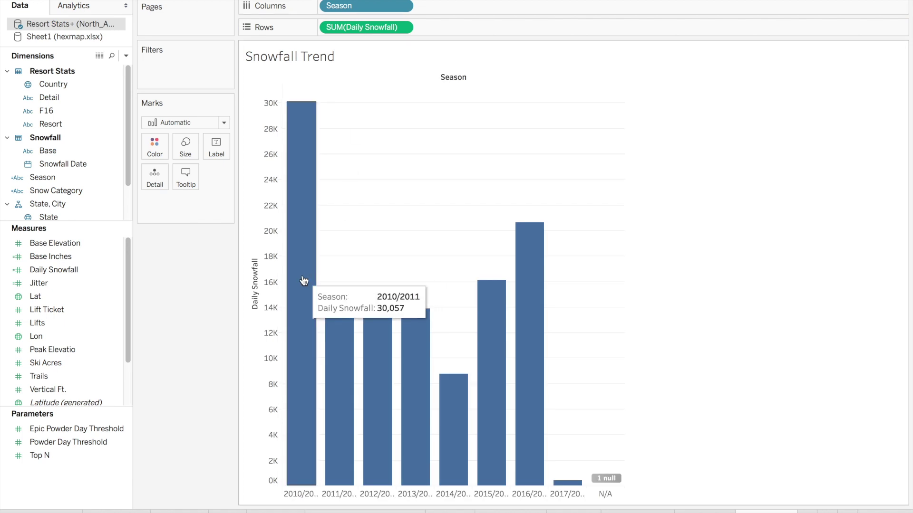
mouse_move(561, 485)
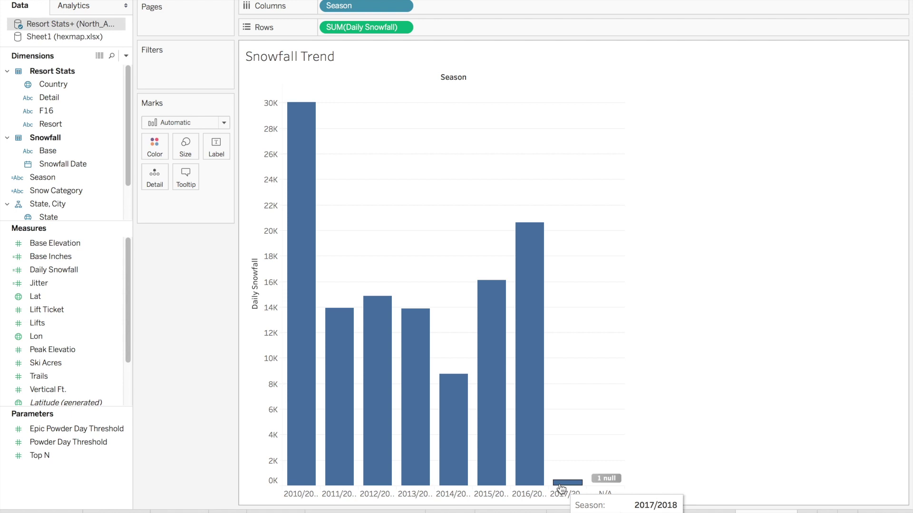
Step: Exclude the 2017/2018 season bar and filter the null value out of the chart
right_click(561, 490)
left_click(601, 448)
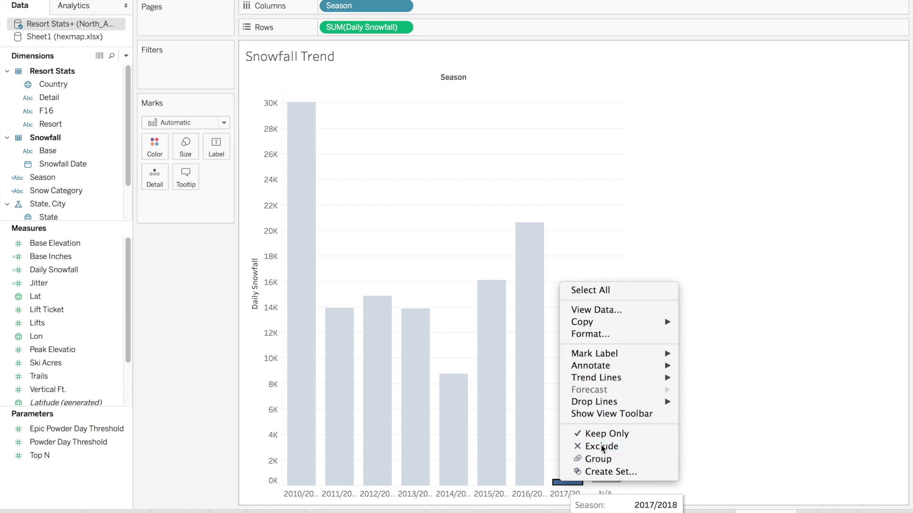
left_click(569, 478)
left_click(449, 250)
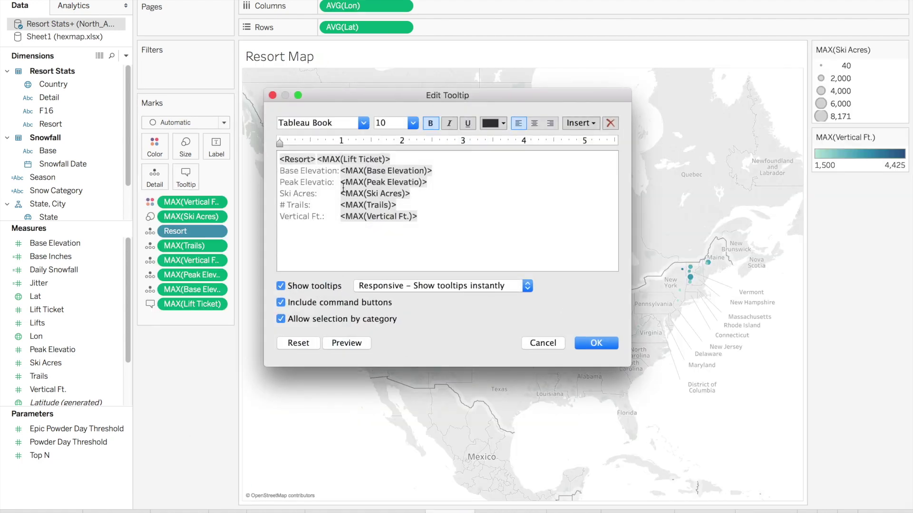
Step: Insert the Snowfall Trend sheet after the last tooltip line, with a blank line above it
left_click(440, 217)
left_click(578, 123)
mouse_move(580, 137)
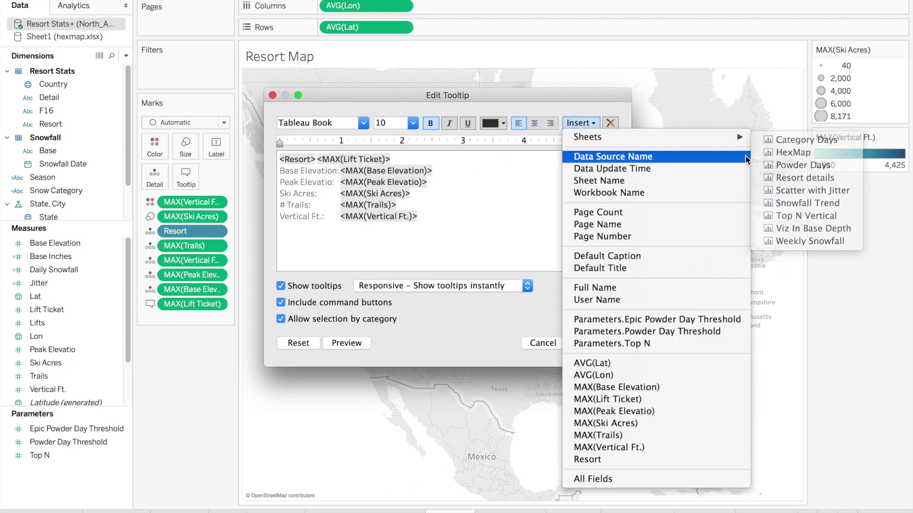
mouse_move(689, 137)
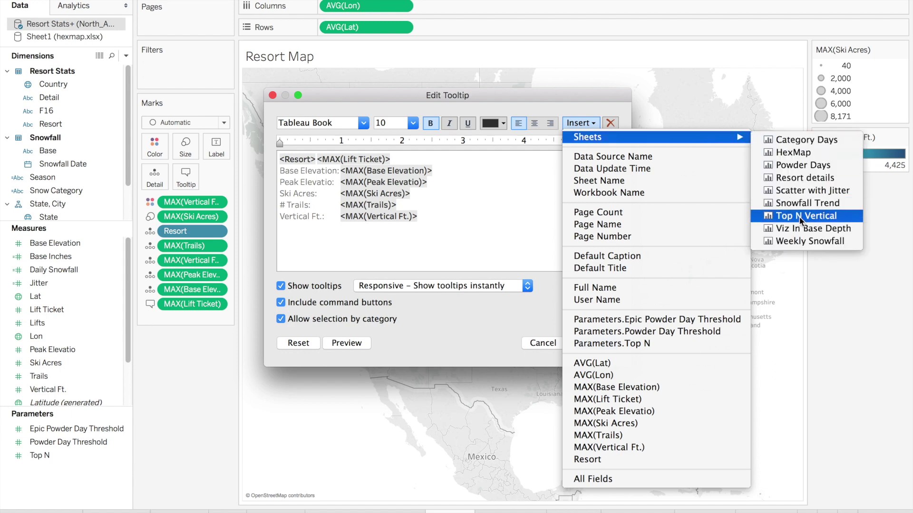
left_click(797, 204)
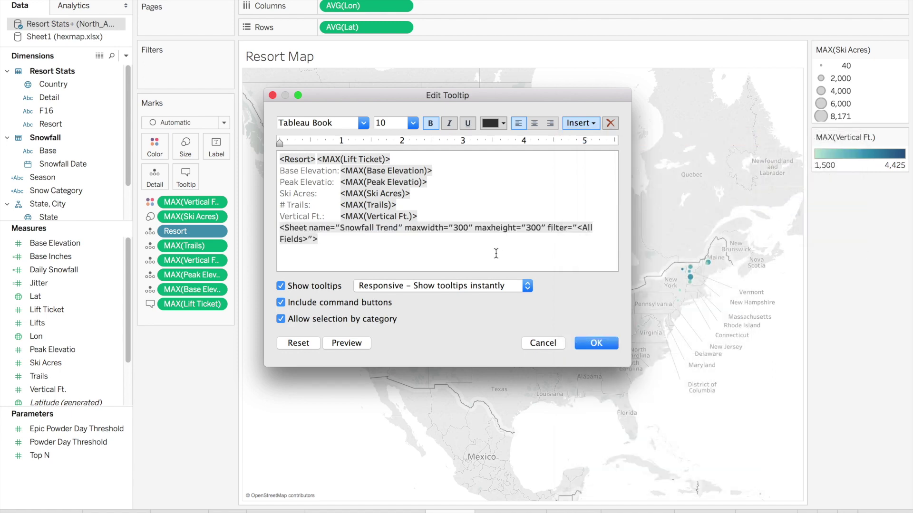
left_click(428, 214)
key("Return")
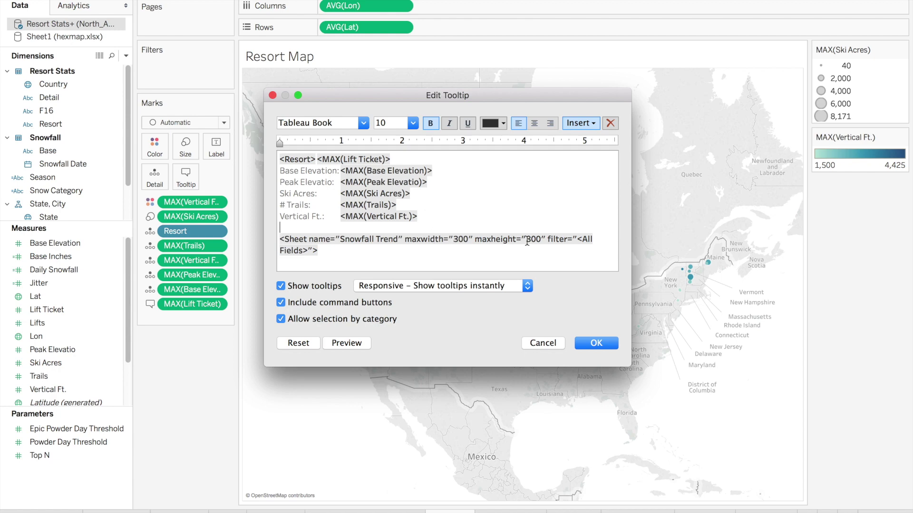
left_click(593, 343)
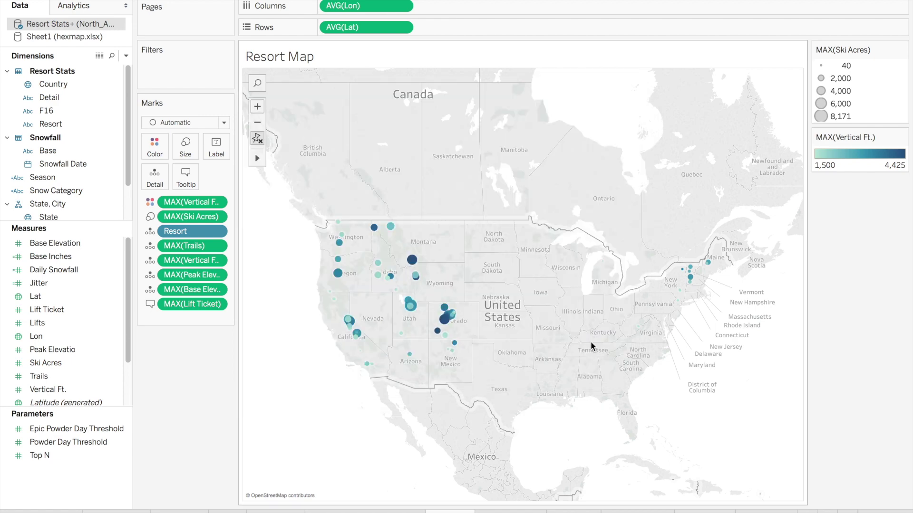
mouse_move(413, 265)
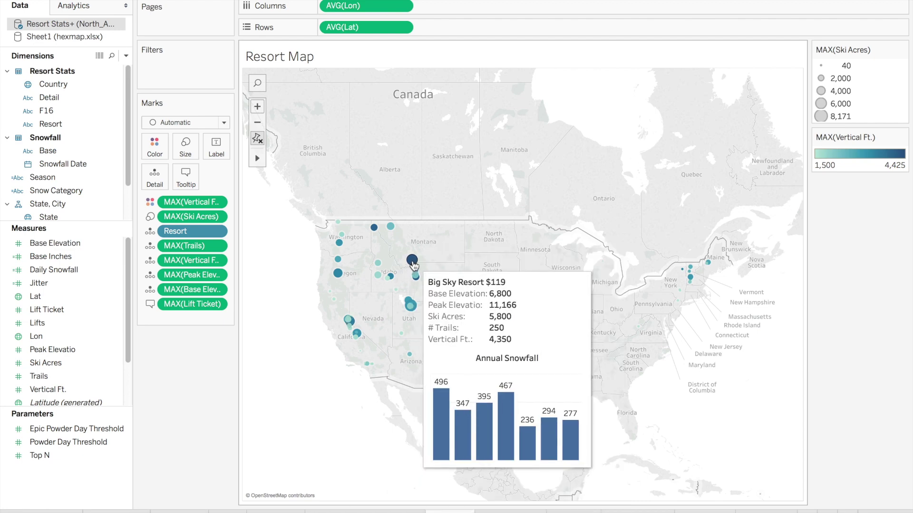
mouse_move(380, 273)
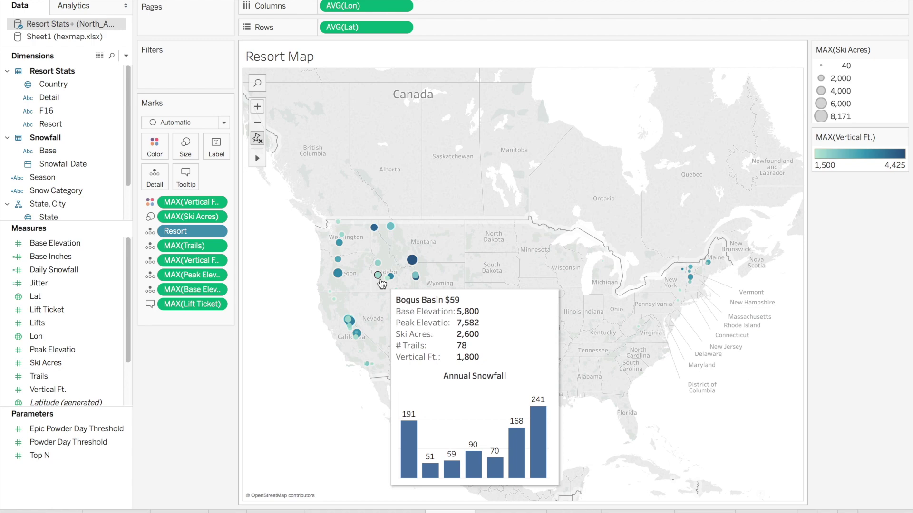
mouse_move(375, 233)
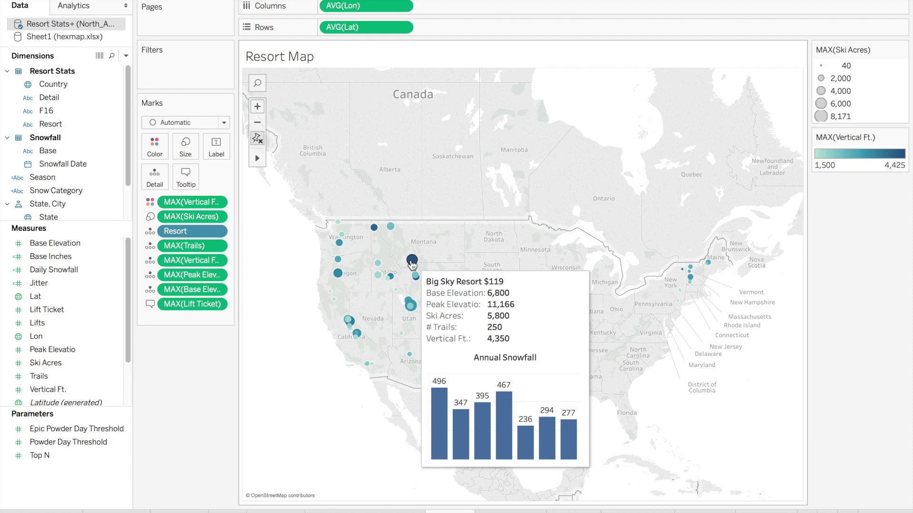
left_click(510, 511)
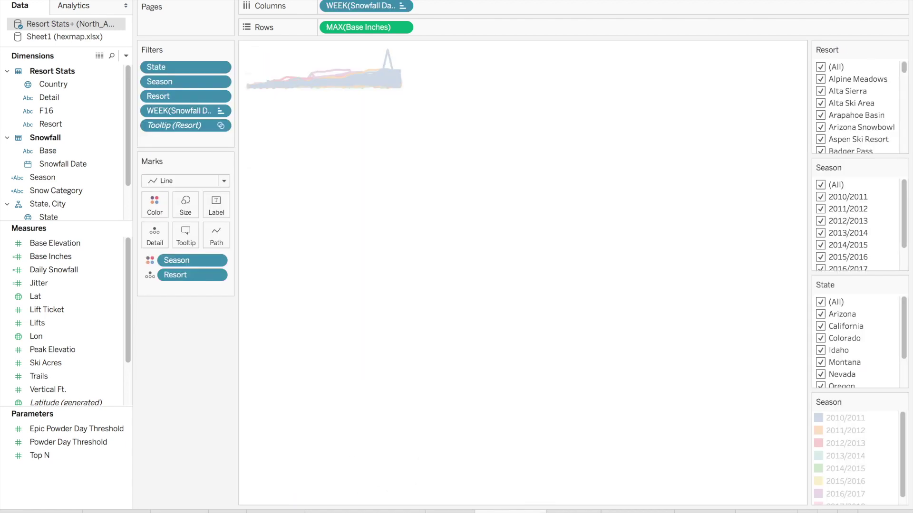
Step: Move past the resort sheets to the blank Sales Map worksheet on Sample - Superstore
mouse_move(340, 85)
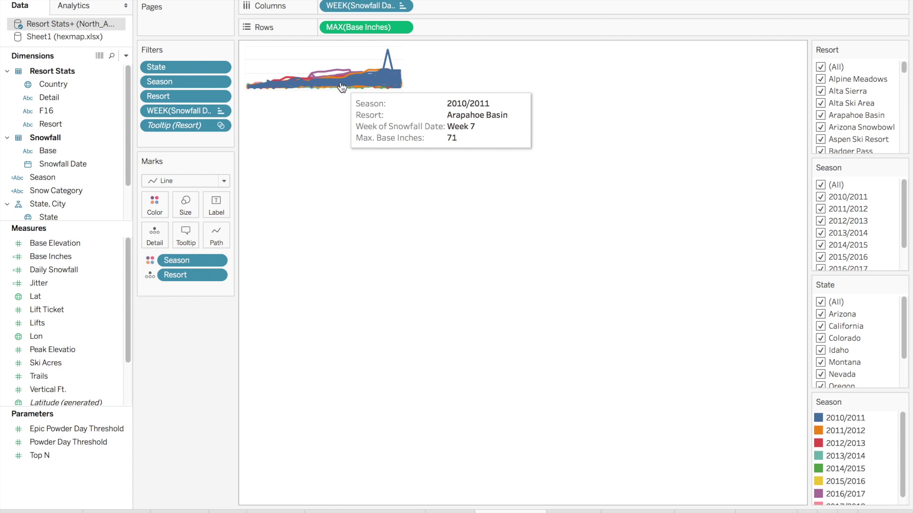
key("ctrl+Tab")
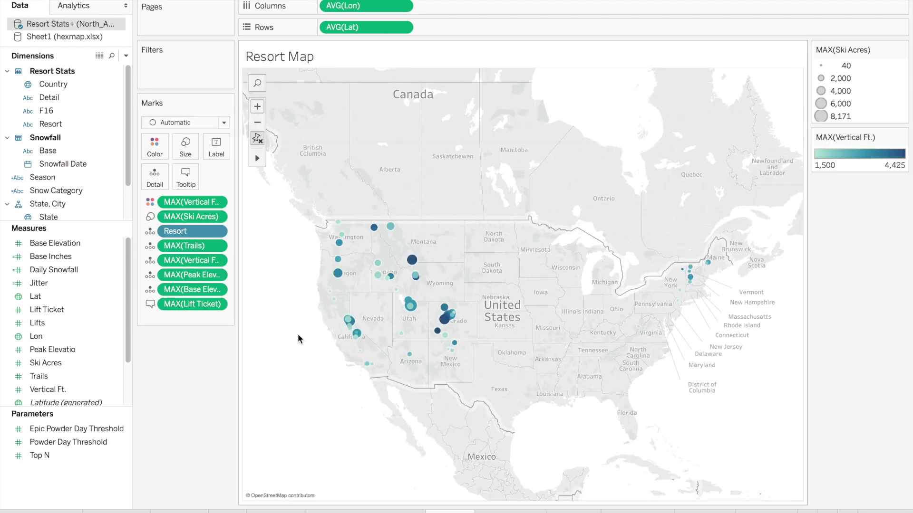
mouse_move(347, 319)
mouse_move(411, 261)
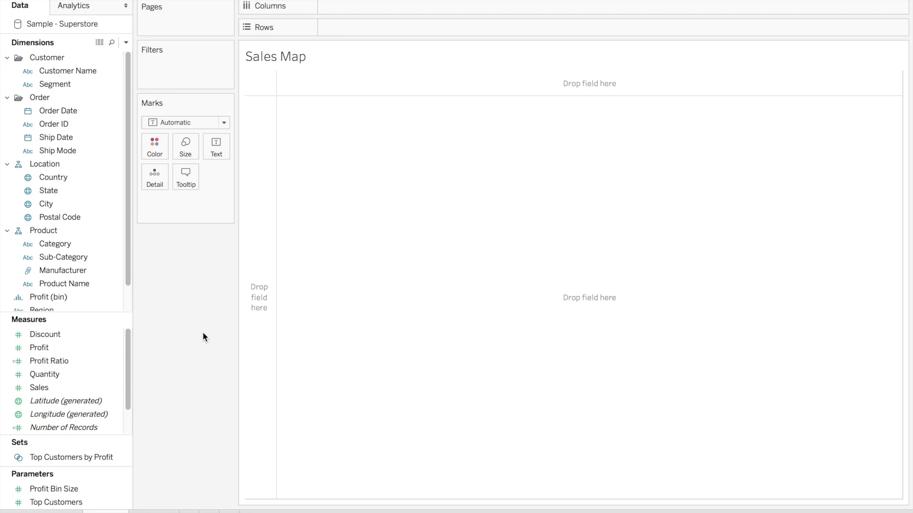
Step: Map every City with dots sized by Sales and coloured by Profit Ratio
double_click(57, 204)
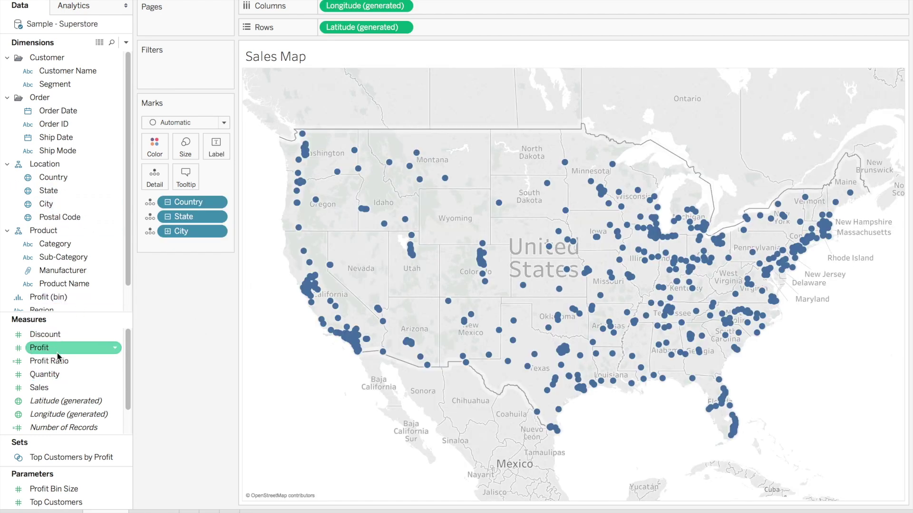
left_click_drag(55, 386, 185, 148)
left_click_drag(50, 362, 149, 152)
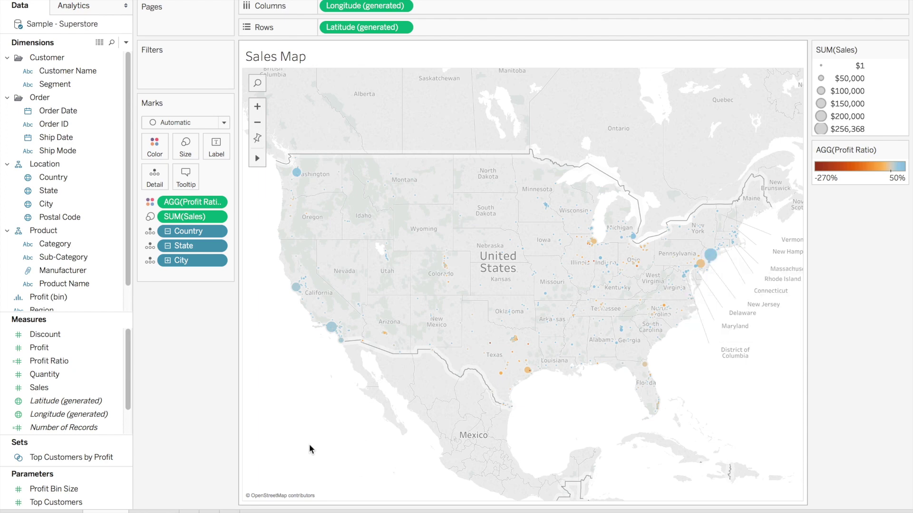
left_click(153, 511)
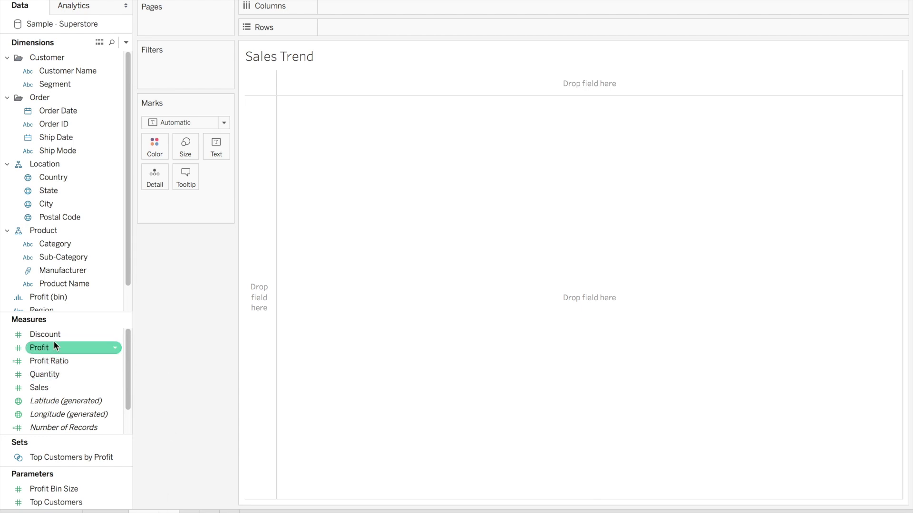
Step: Plot total Sales over Order Date as a continuous monthly line
double_click(50, 387)
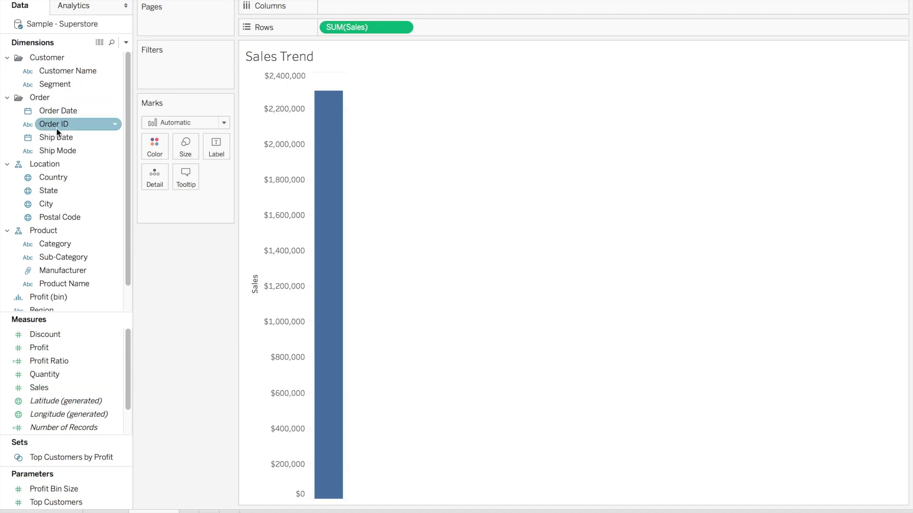
left_click_drag(54, 108, 353, 6)
right_click(364, 7)
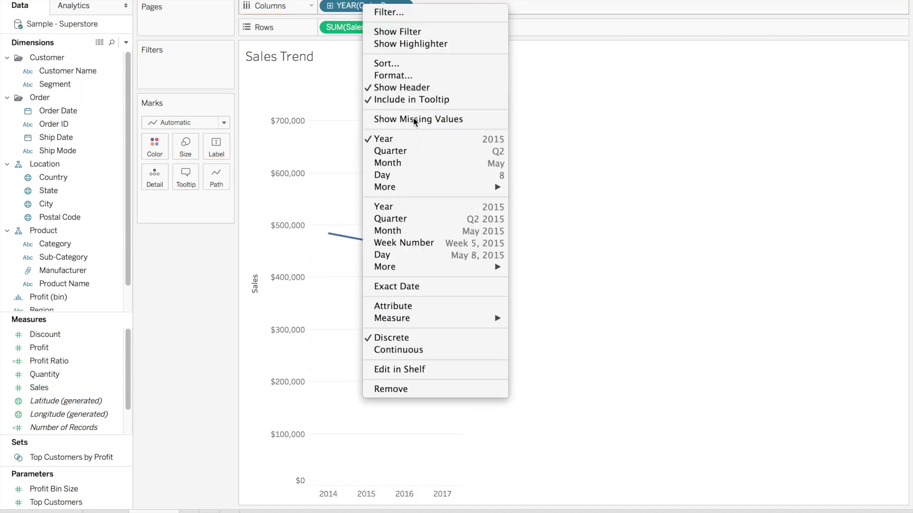
left_click(398, 232)
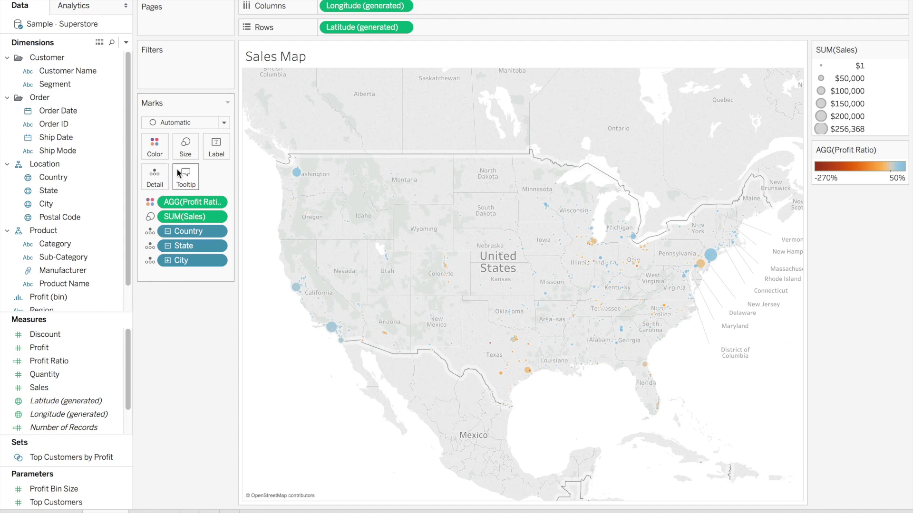
Step: Insert the Sales Trend sheet into the map's tooltip and confirm the change
left_click(184, 176)
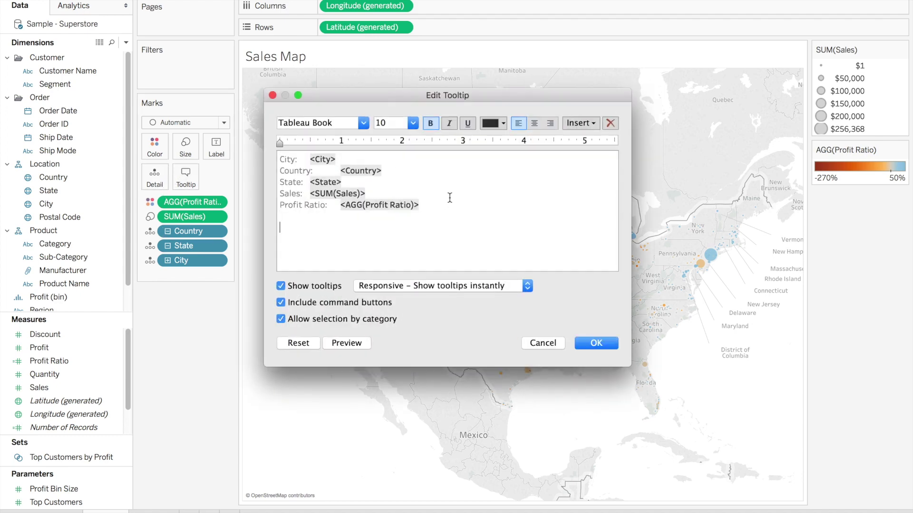
left_click(585, 125)
mouse_move(597, 138)
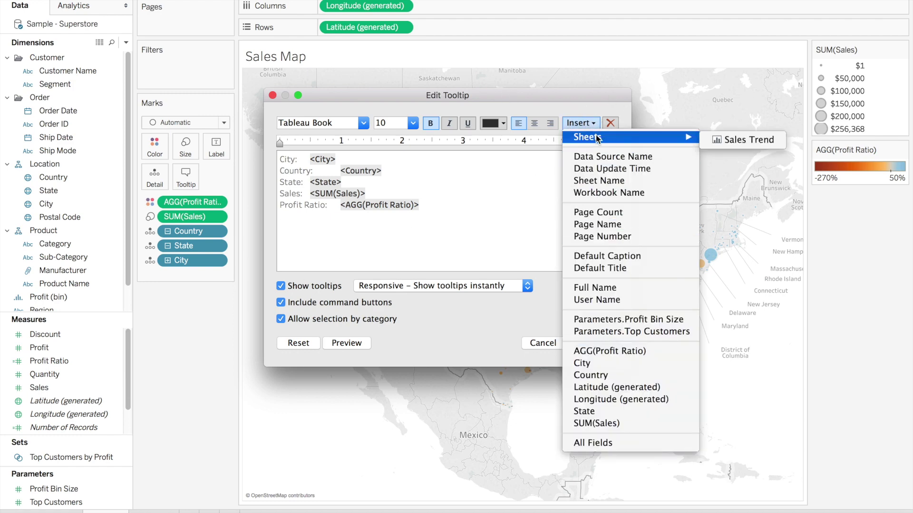
left_click(736, 141)
left_click(591, 342)
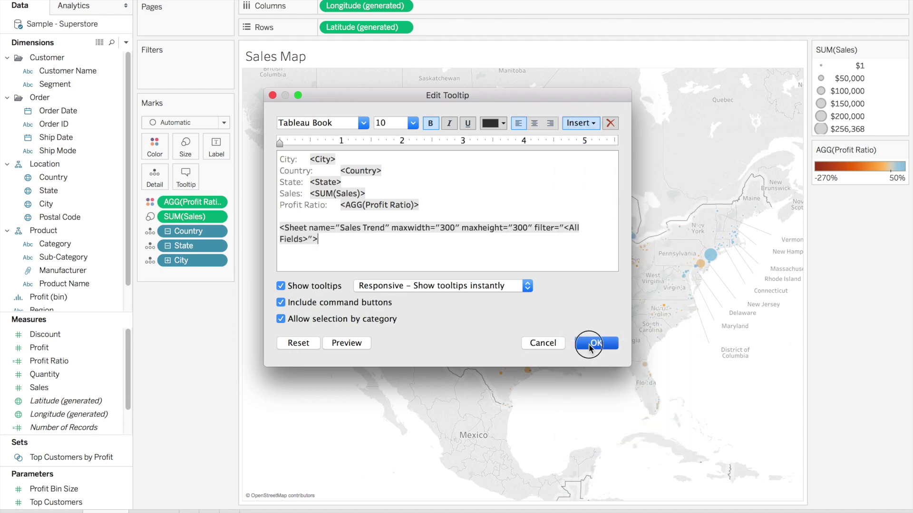
mouse_move(633, 239)
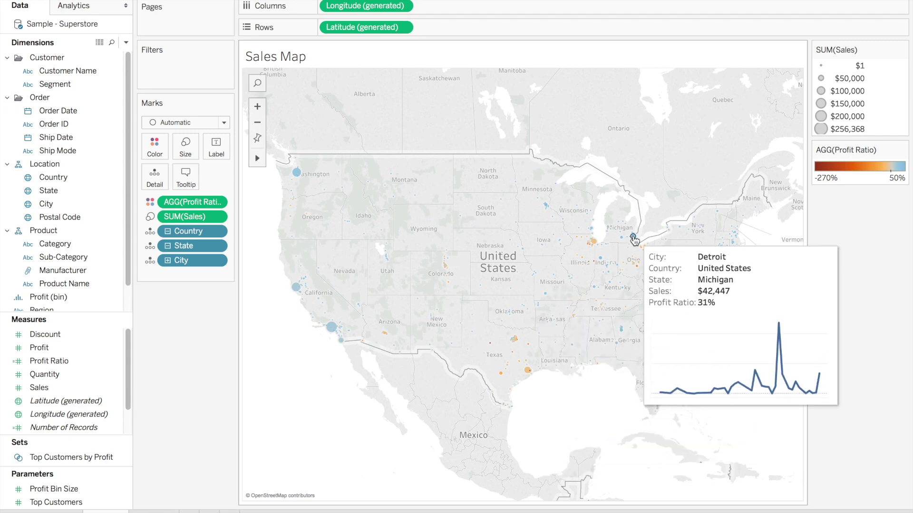
Step: Reopen the Edit Tooltip dialog from the Marks card's Tooltip button
left_click(198, 182)
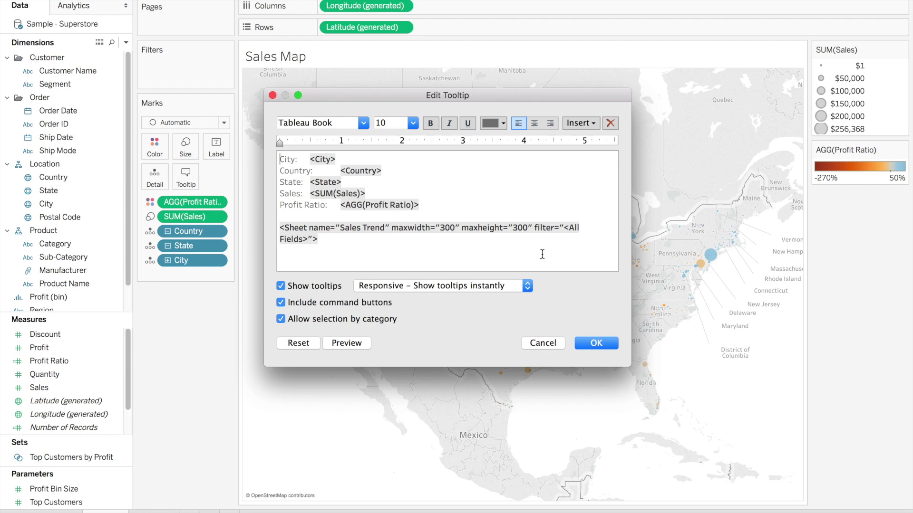
Step: Change the Sales Trend tag's filter from All Fields to State and apply it
triple_click(571, 228)
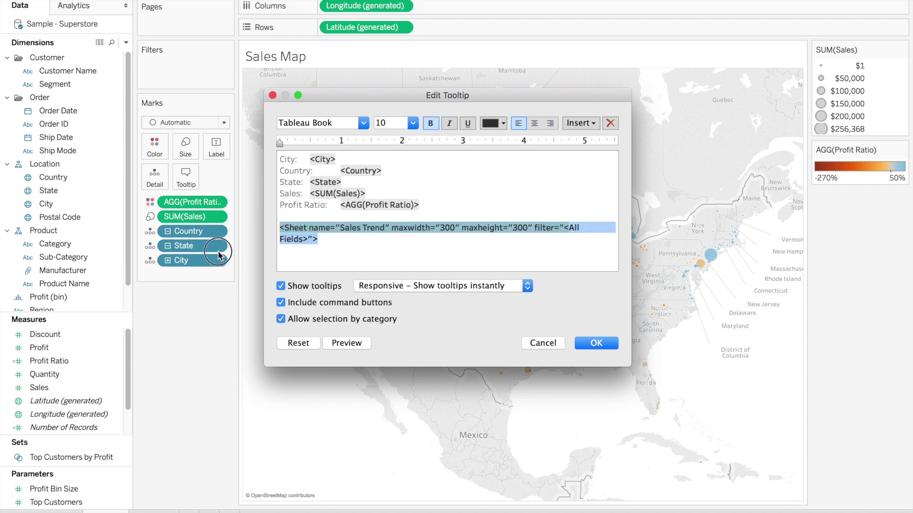
triple_click(303, 240)
type("State")
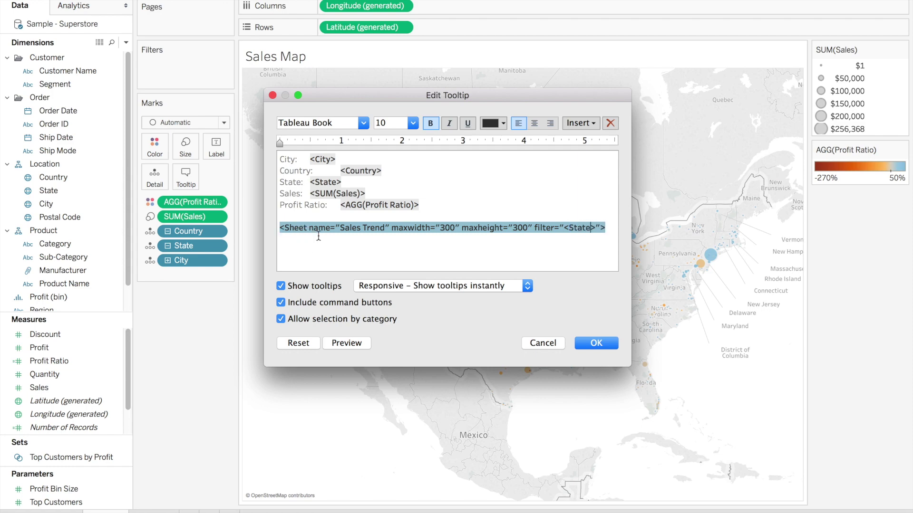
left_click(595, 345)
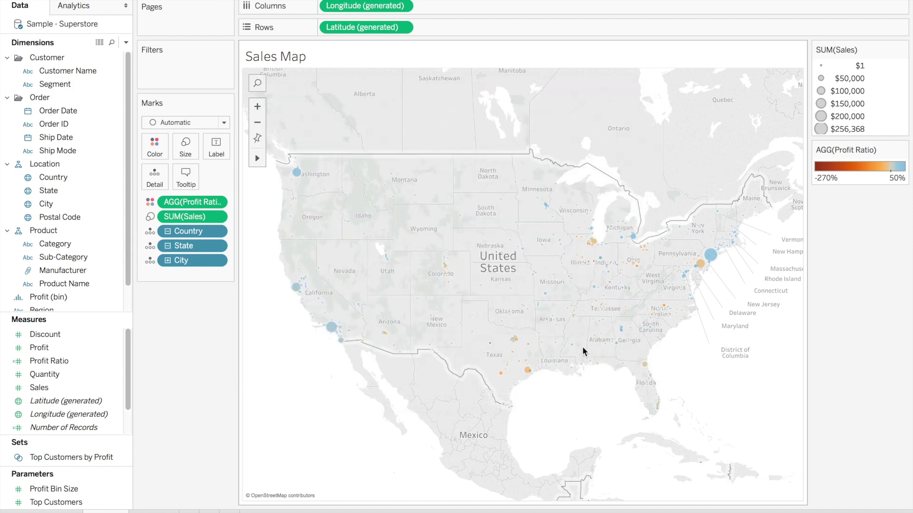
mouse_move(711, 259)
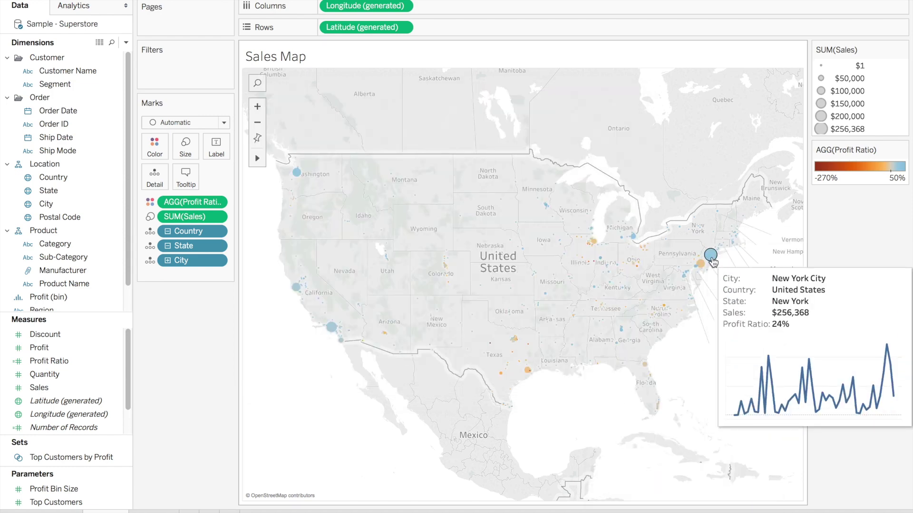